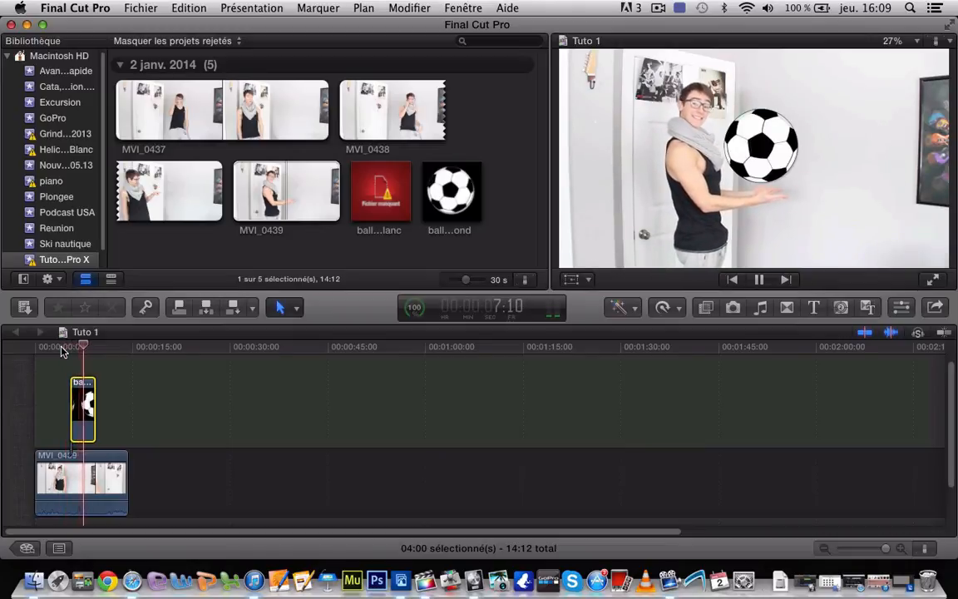
# Pause the playback and view the ballon.jpg source image from the desktop at full size
pyautogui.press('space')
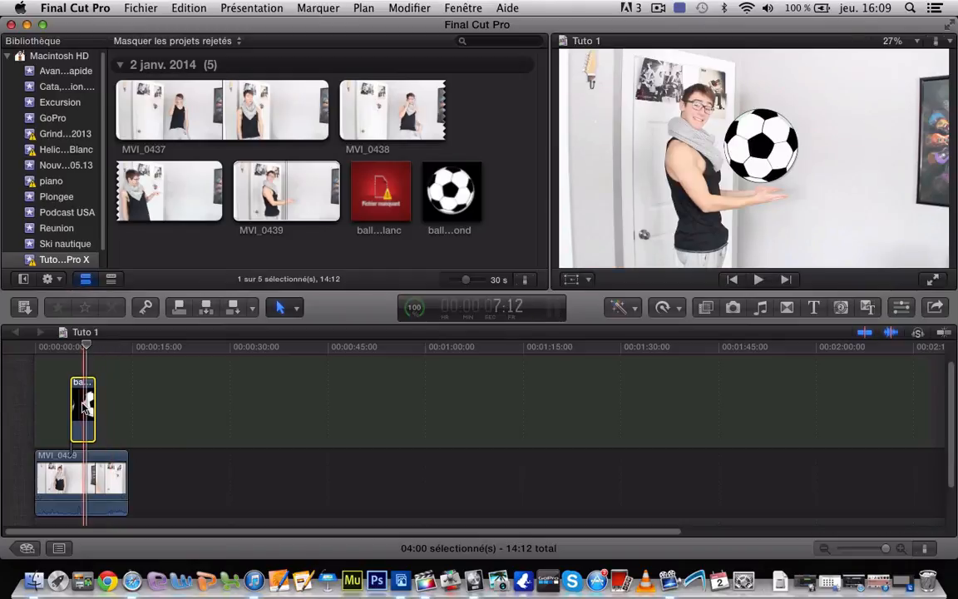
pyautogui.click(27, 26)
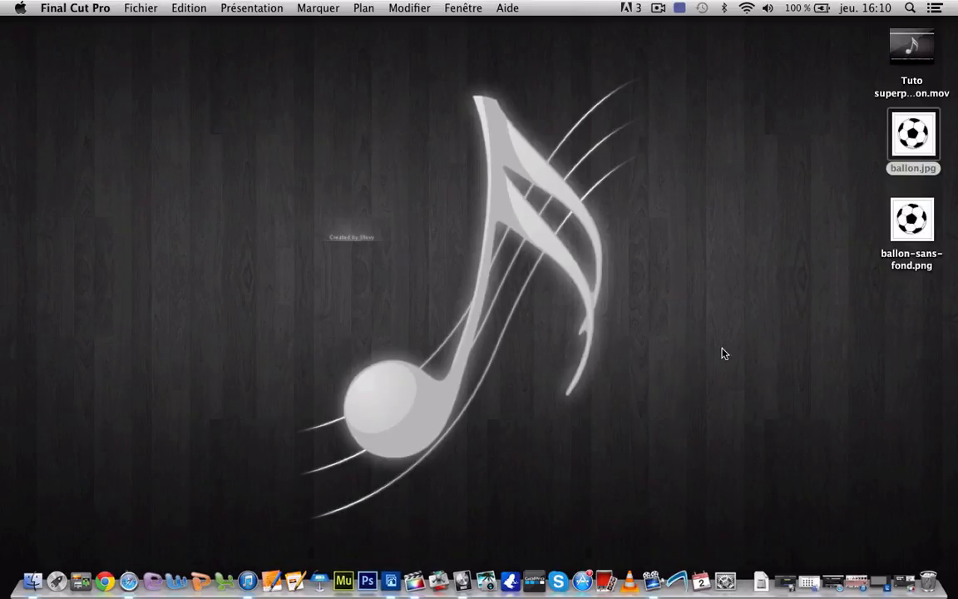
pyautogui.click(824, 219)
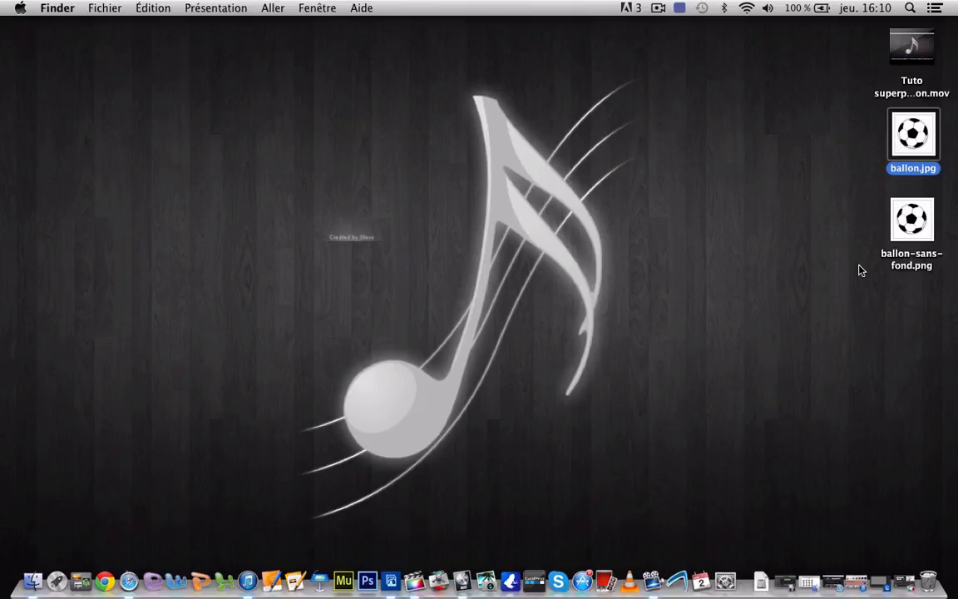
pyautogui.doubleClick(900, 143)
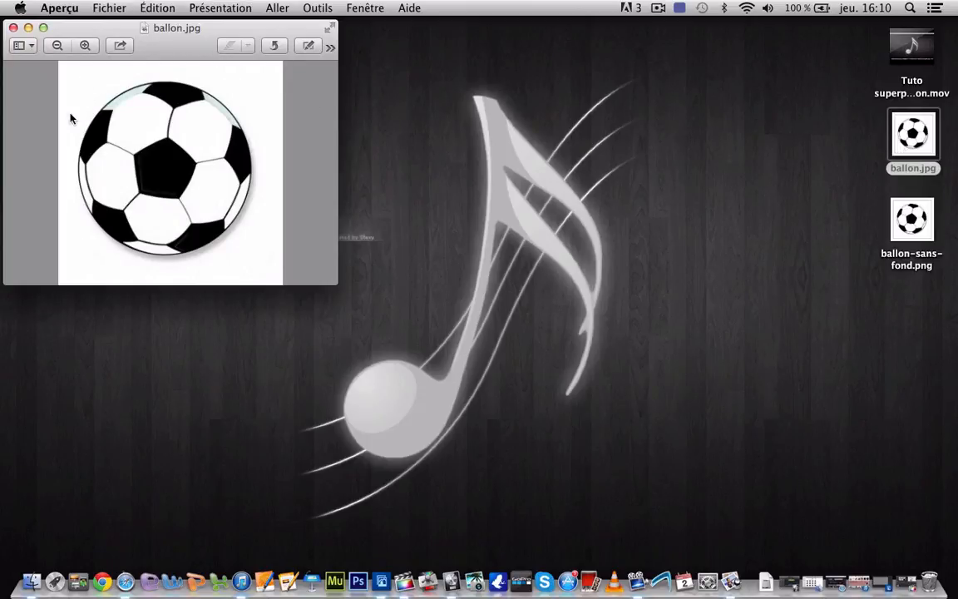
pyautogui.click(14, 28)
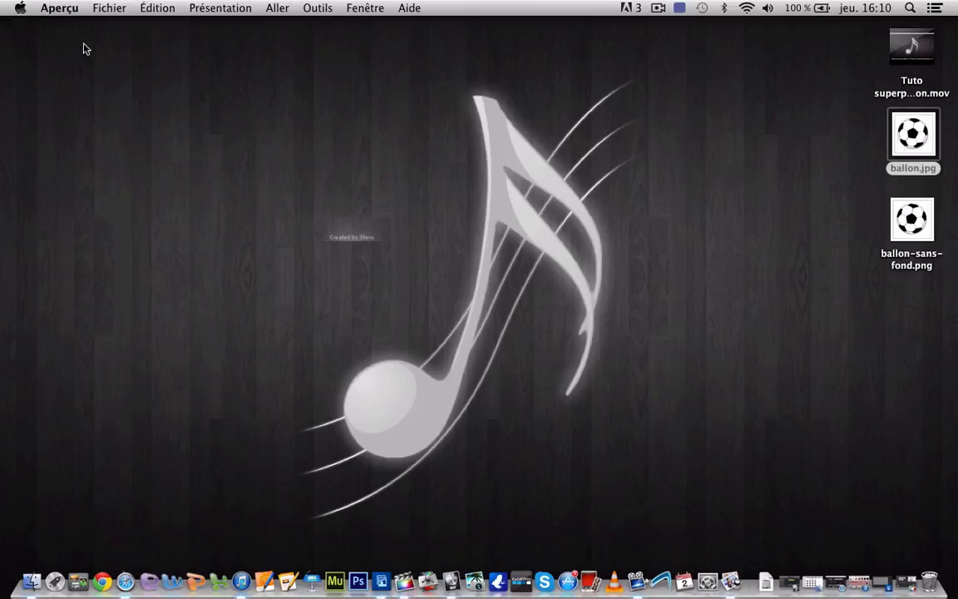
# Open the desktop image ballon.jpg in Photoshop Elements
pyautogui.click(902, 582)
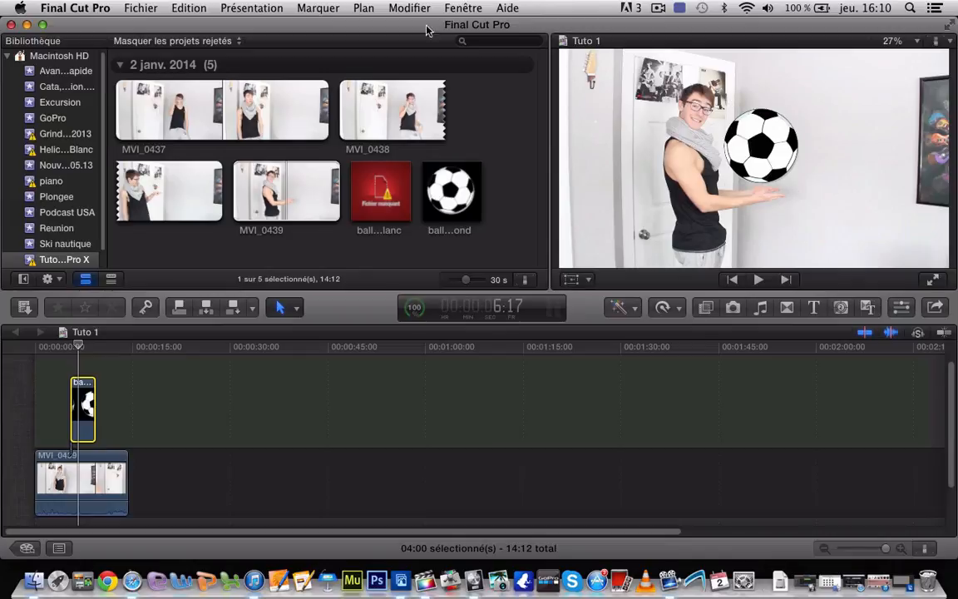
pyautogui.click(26, 25)
pyautogui.moveTo(912, 148); pyautogui.dragTo(389, 587)
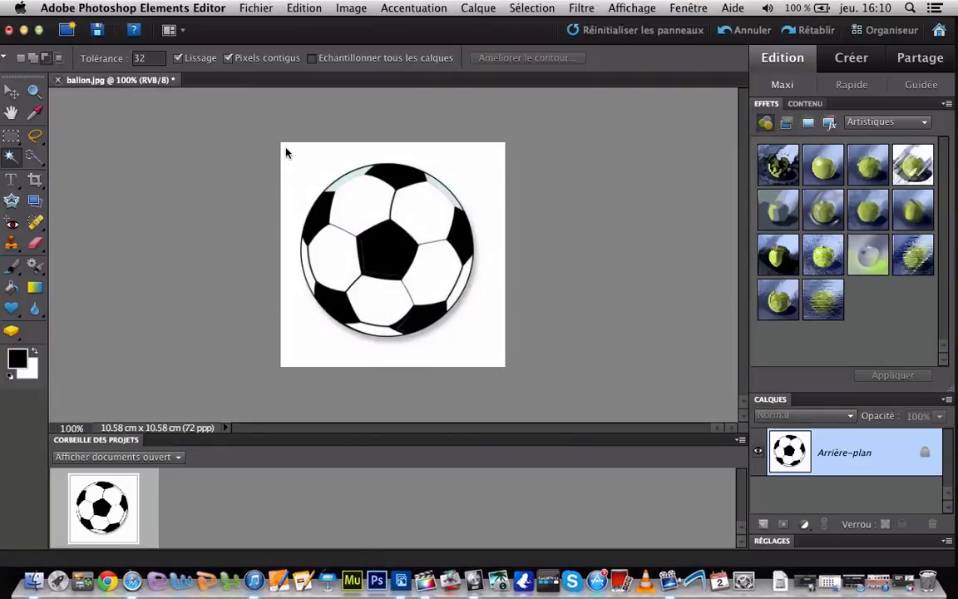
pyautogui.moveTo(332, 30); pyautogui.dragTo(339, 31)
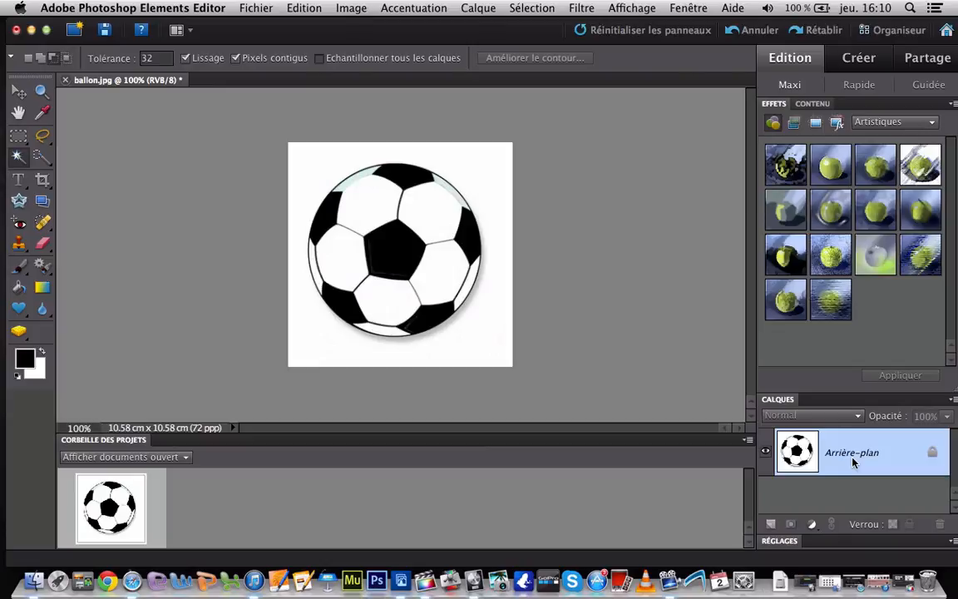
# Convert the background into the layer Calque 0 and delete the white area around the ball using the Magic Wand
pyautogui.doubleClick(852, 462)
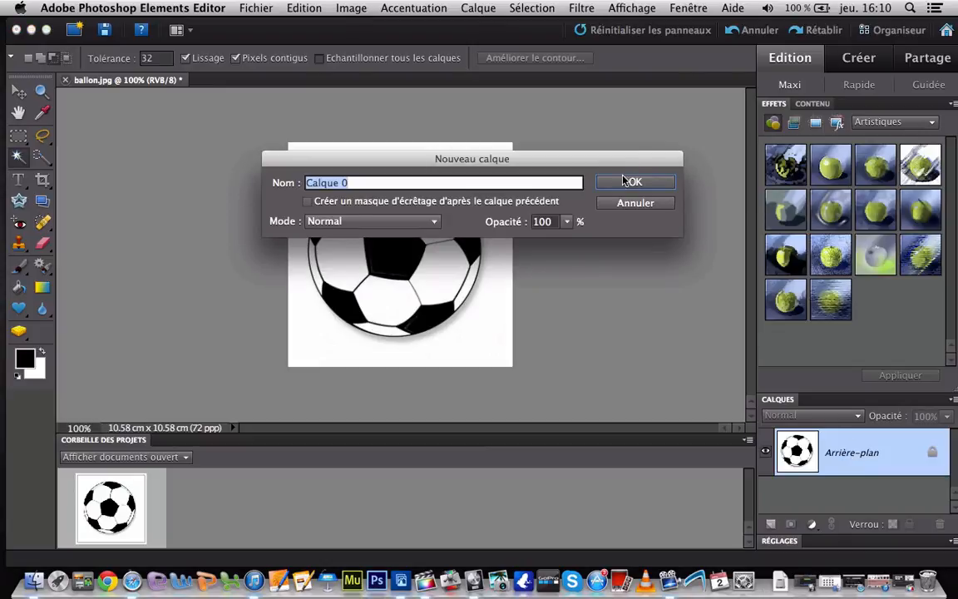
pyautogui.click(632, 182)
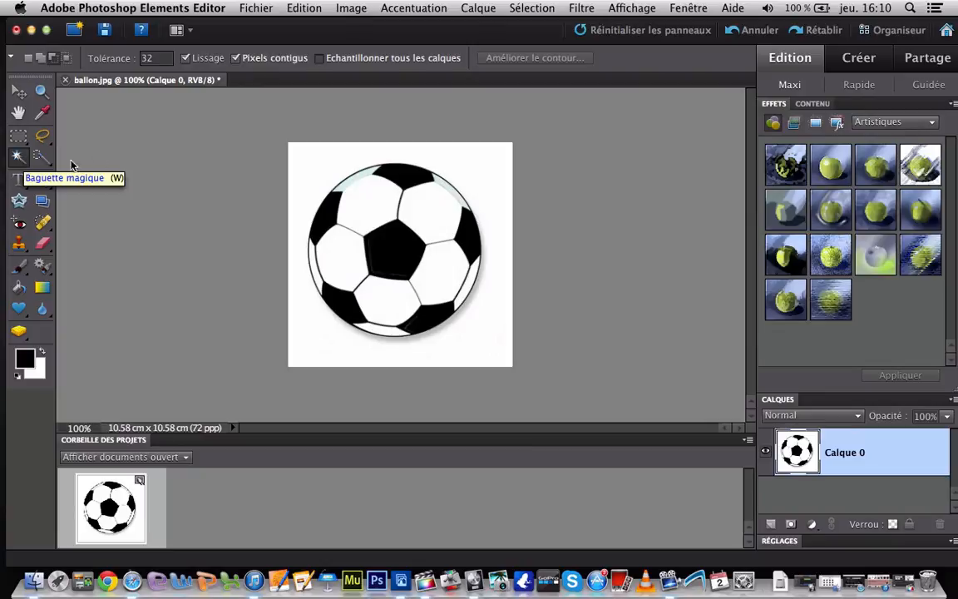
pyautogui.click(302, 162)
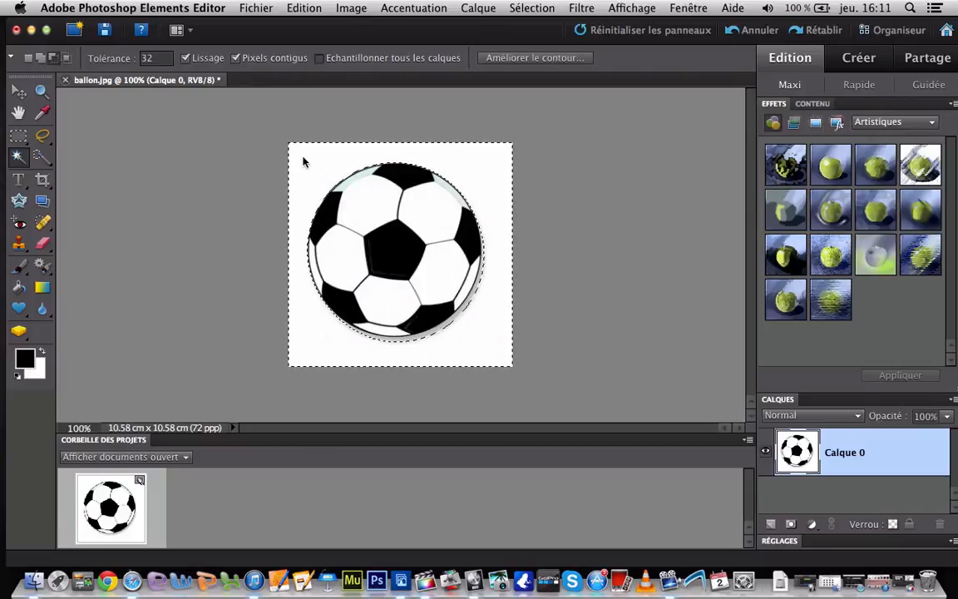
pyautogui.press('Delete')
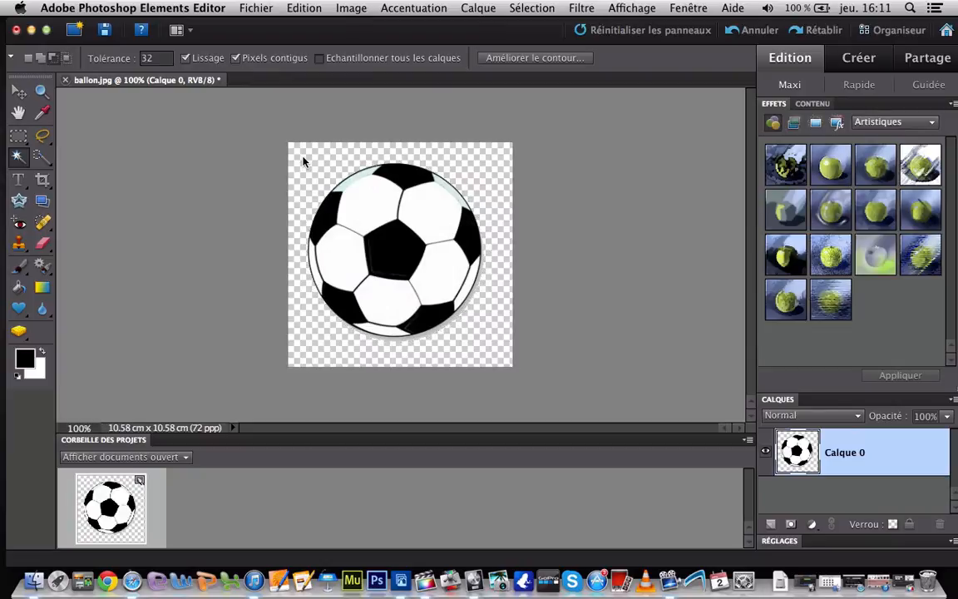
pyautogui.press('super+d')
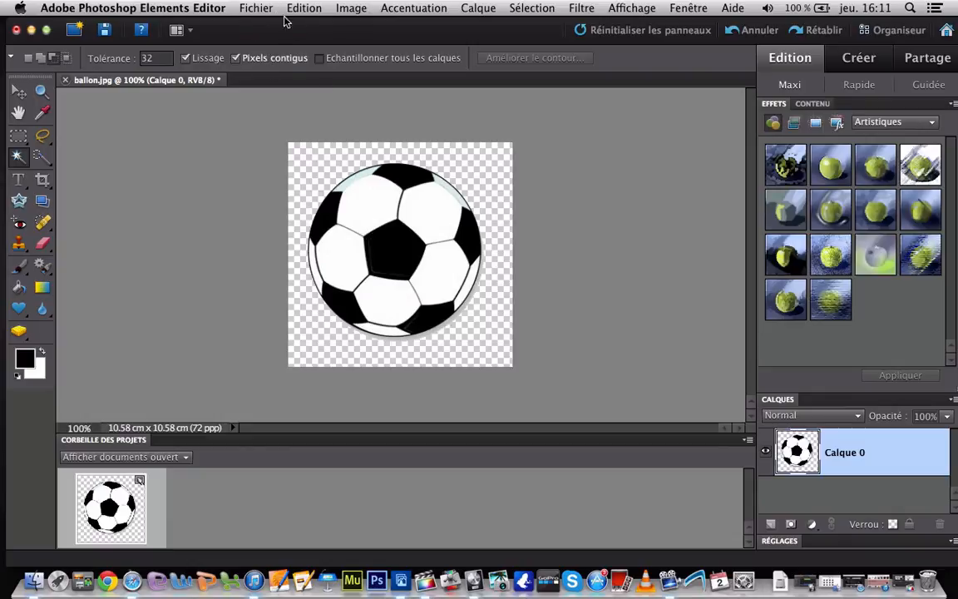
# Export the ball with Save for Web as a PNG-24 with transparency enabled
pyautogui.click(256, 8)
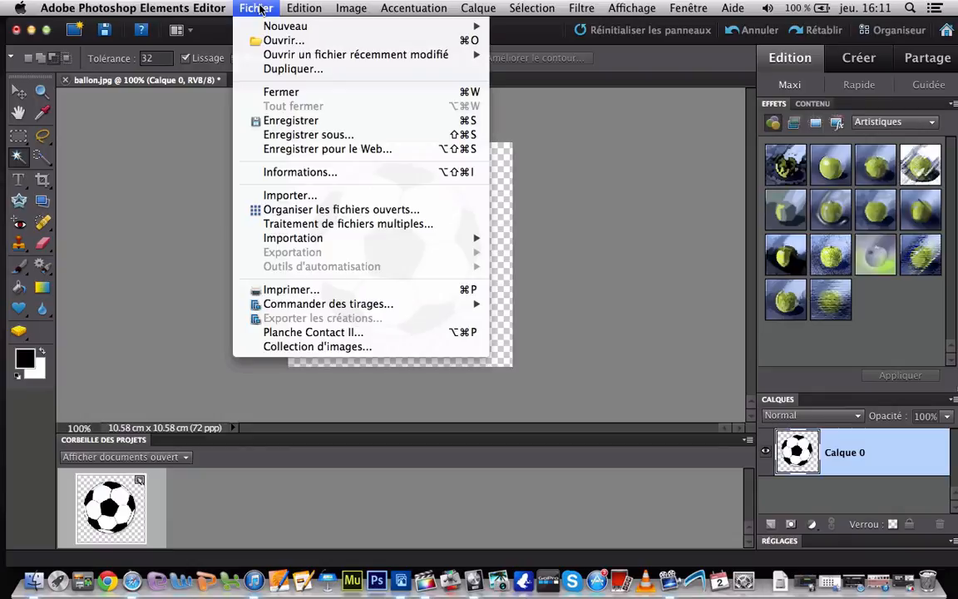
pyautogui.click(356, 150)
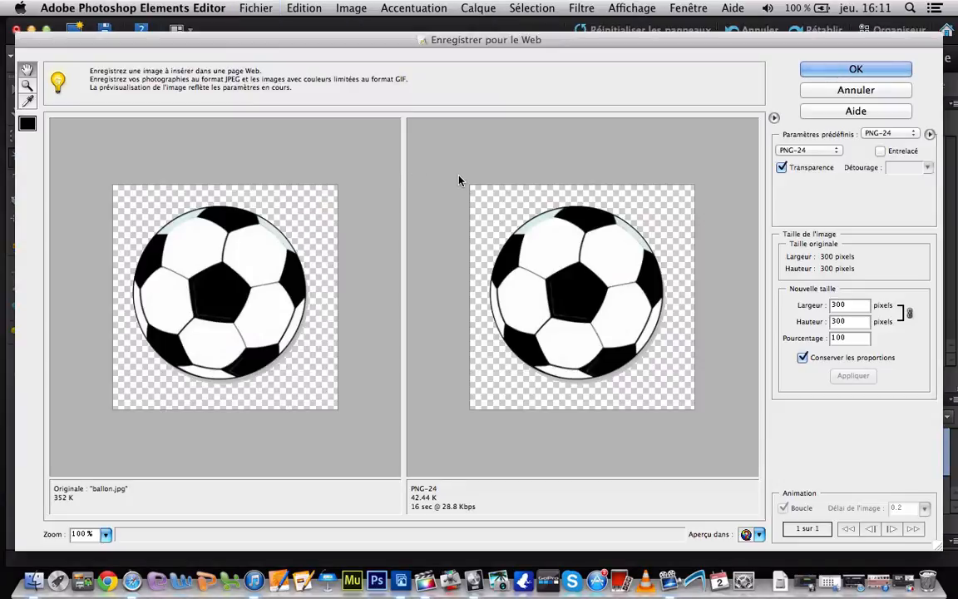
pyautogui.click(782, 170)
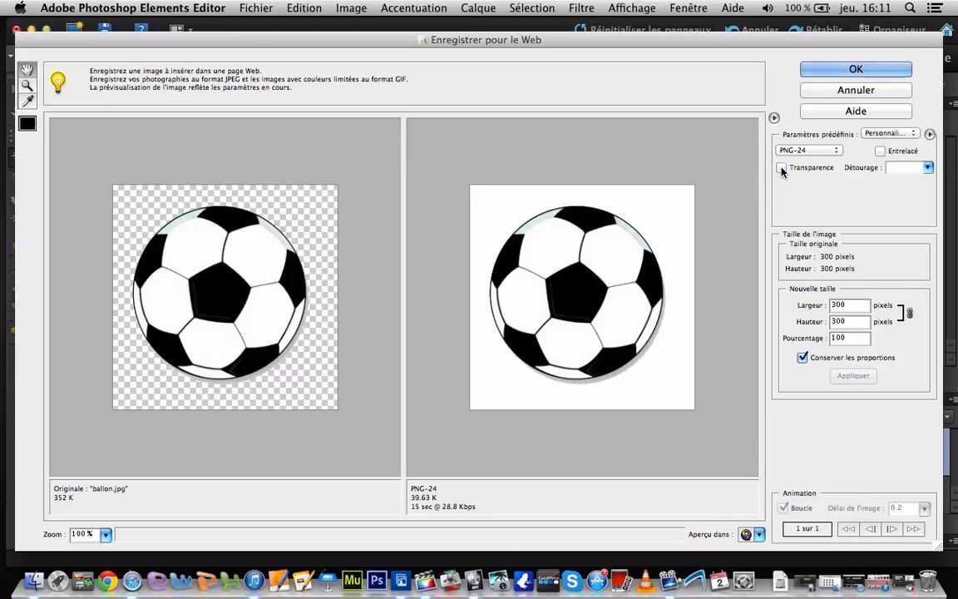
pyautogui.click(782, 169)
pyautogui.click(844, 72)
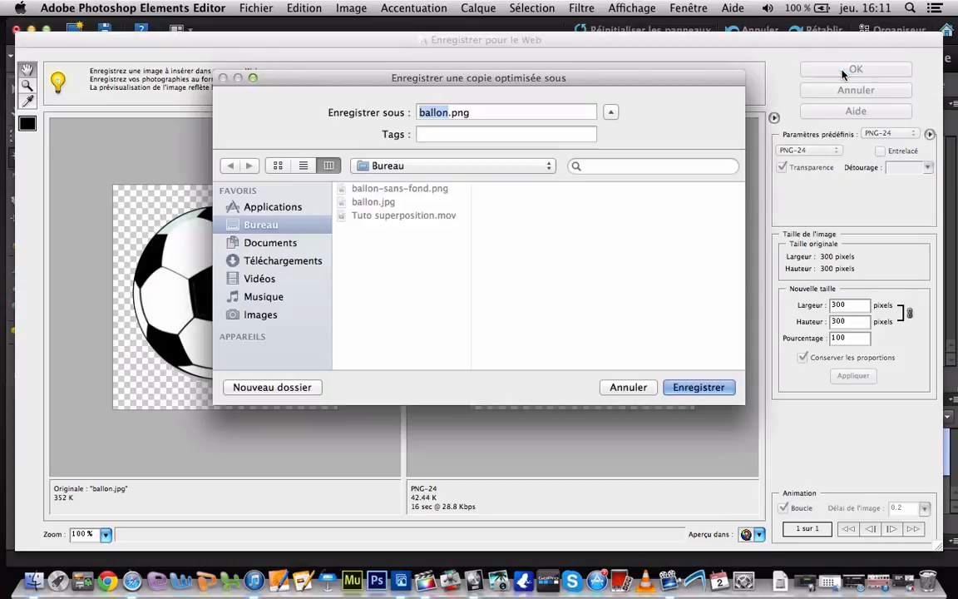
# Save the optimised copy to the Bureau folder under the name "ballon sans fond blanc.png"
pyautogui.click(445, 114)
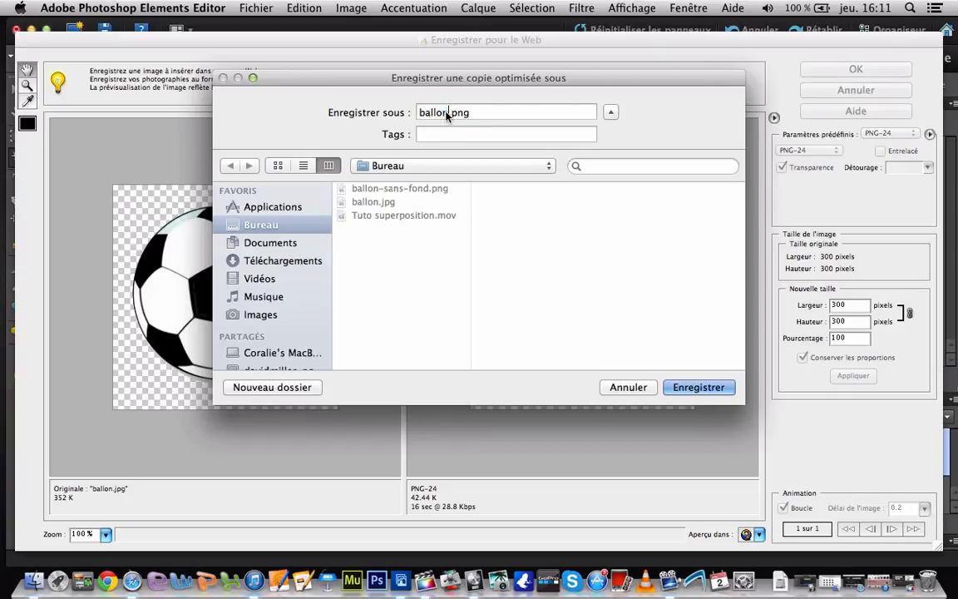
pyautogui.write('sans fond ')
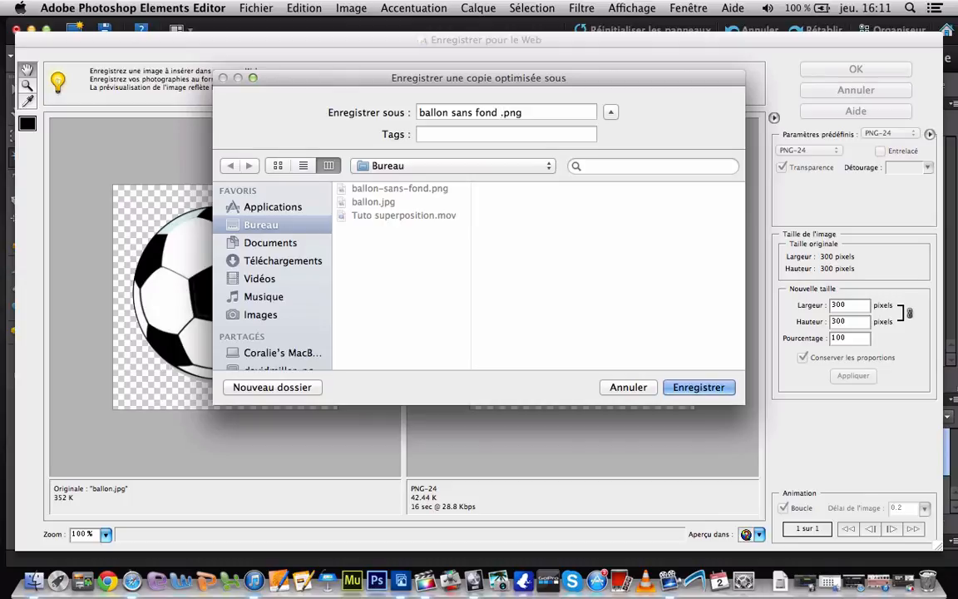
pyautogui.write('balnc')
pyautogui.press('BackSpace')
pyautogui.press('BackSpace')
pyautogui.press('BackSpace')
pyautogui.press('BackSpace')
pyautogui.press('BackSpace')
pyautogui.write('lanc')
pyautogui.click(695, 389)
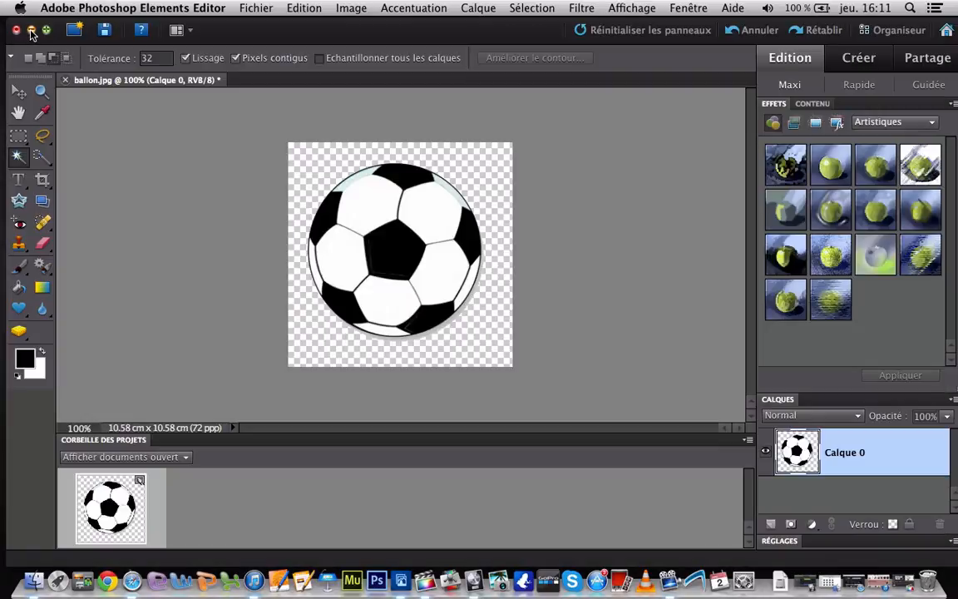
# Switch to Final Cut Pro and delete the MVI_0439 clip with its attached ball from the Tuto 1 timeline
pyautogui.click(30, 30)
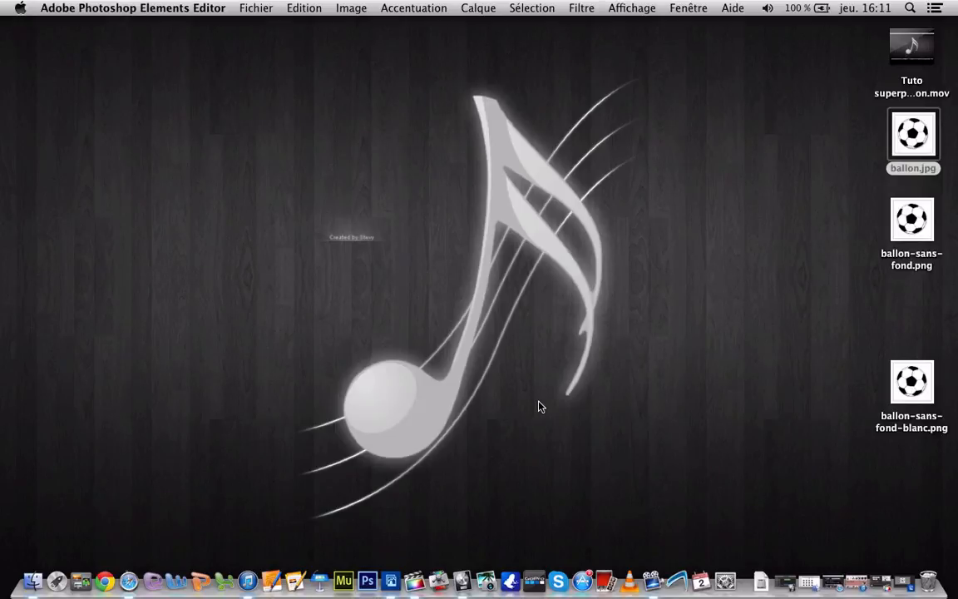
pyautogui.click(879, 581)
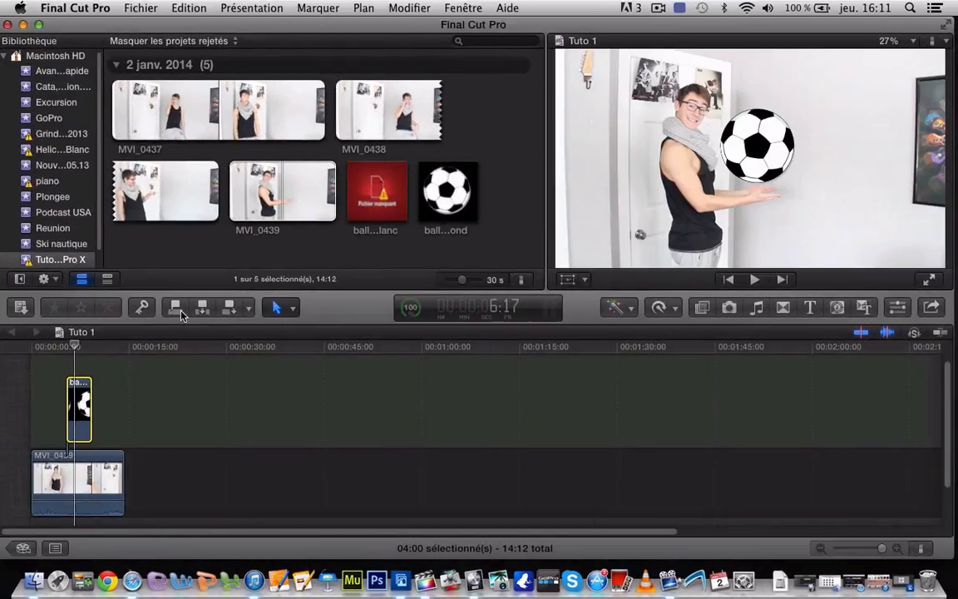
pyautogui.click(87, 464)
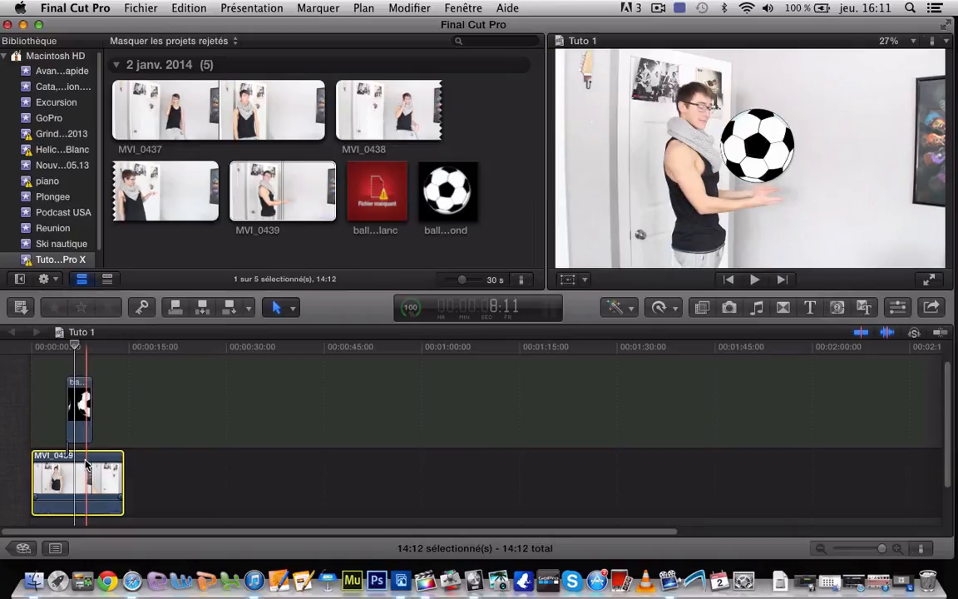
pyautogui.press('Delete')
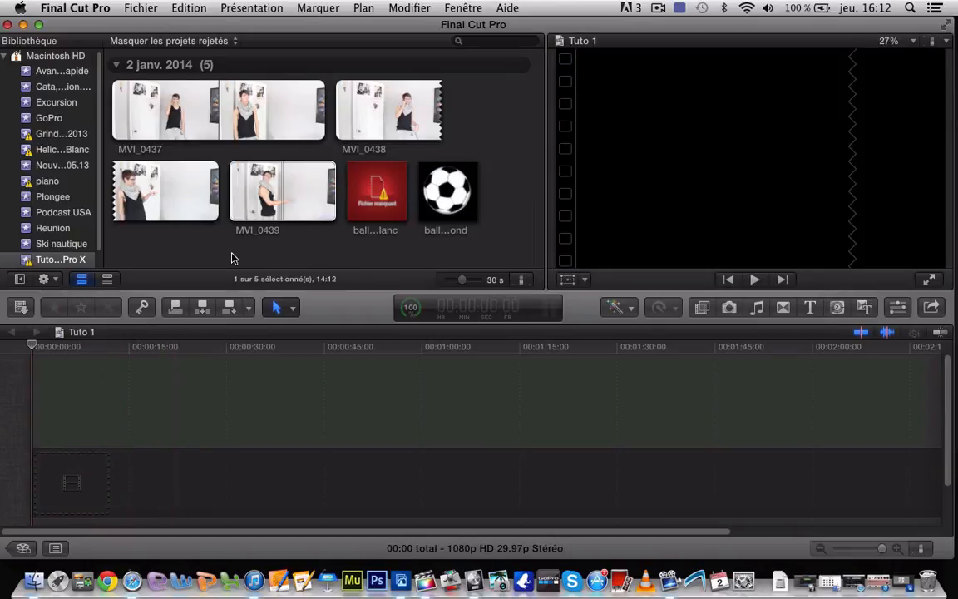
# Add the MVI_0439 clip to the empty timeline and place ballon-sans-fond-blanc.png from the desktop after it
pyautogui.click(266, 218)
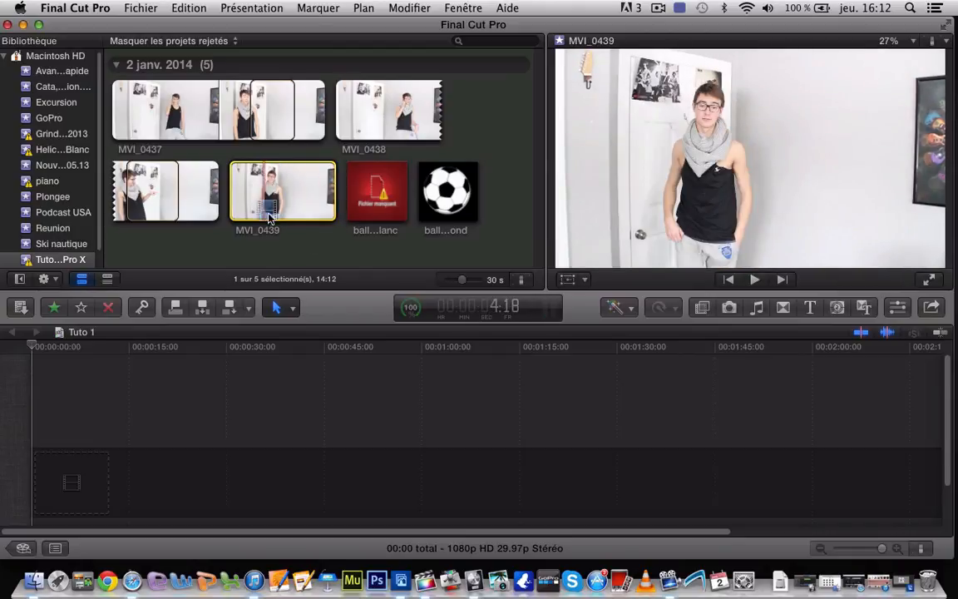
pyautogui.moveTo(240, 197); pyautogui.dragTo(103, 484)
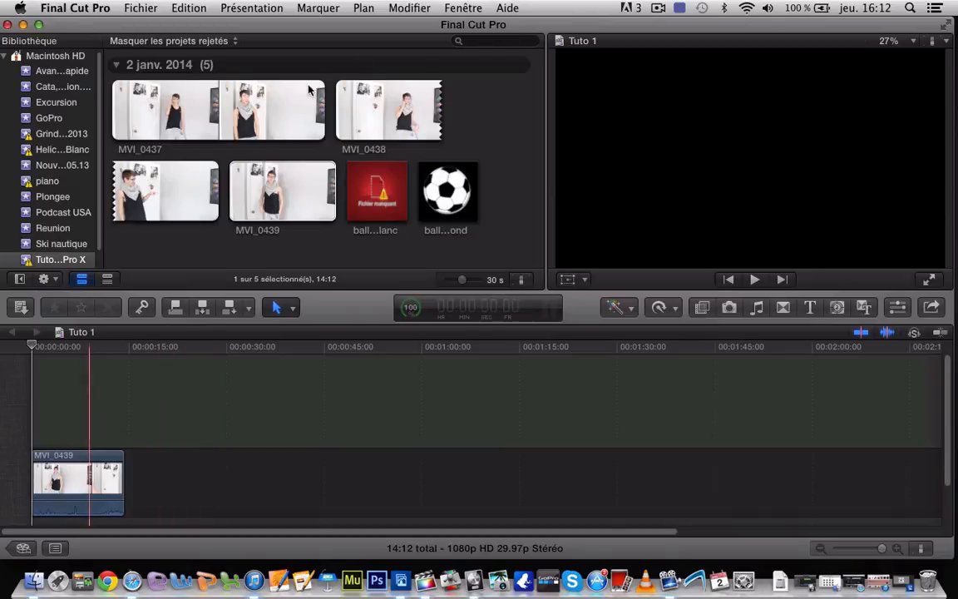
pyautogui.moveTo(456, 31); pyautogui.dragTo(323, 25)
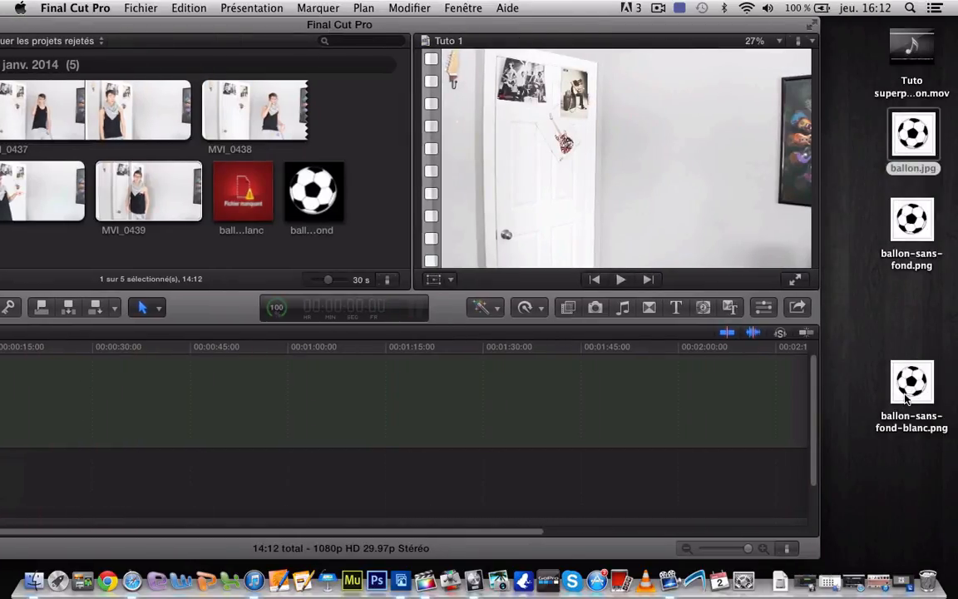
pyautogui.moveTo(914, 392); pyautogui.dragTo(455, 489)
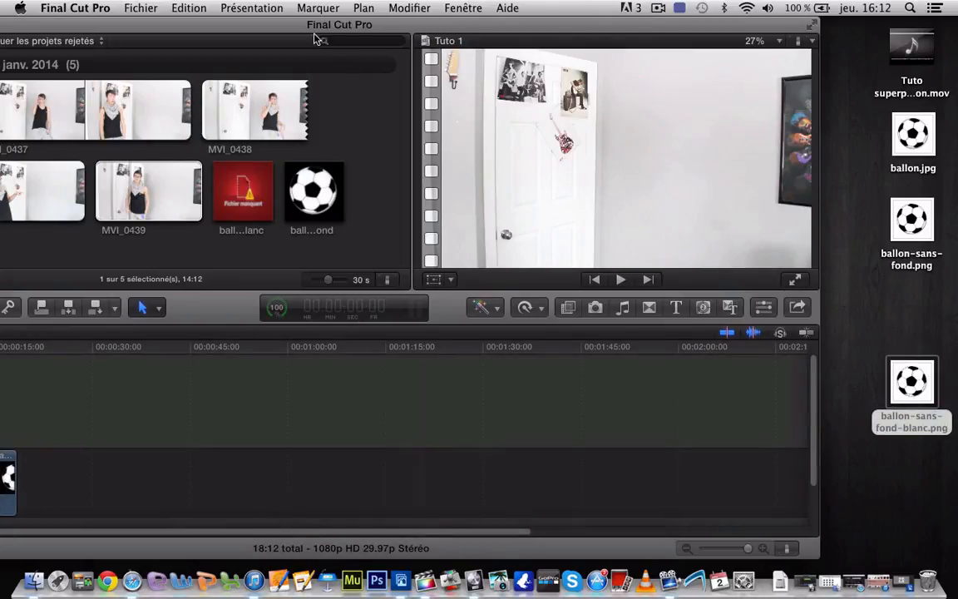
pyautogui.moveTo(307, 27); pyautogui.dragTo(457, 25)
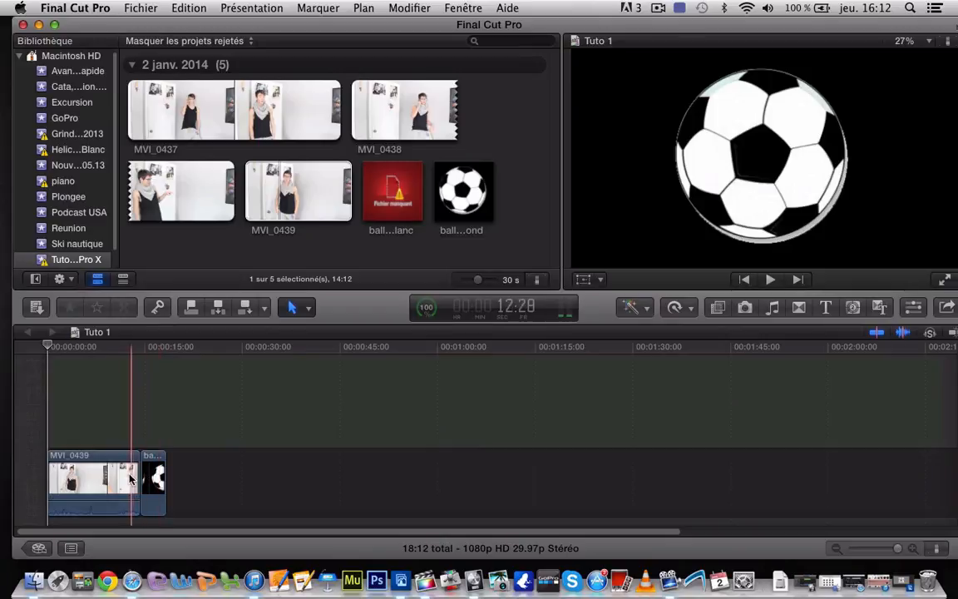
# Move the ball image above the MVI_0439 clip as a connected clip and extend its end to a 05:06 duration
pyautogui.moveTo(153, 479); pyautogui.dragTo(94, 406)
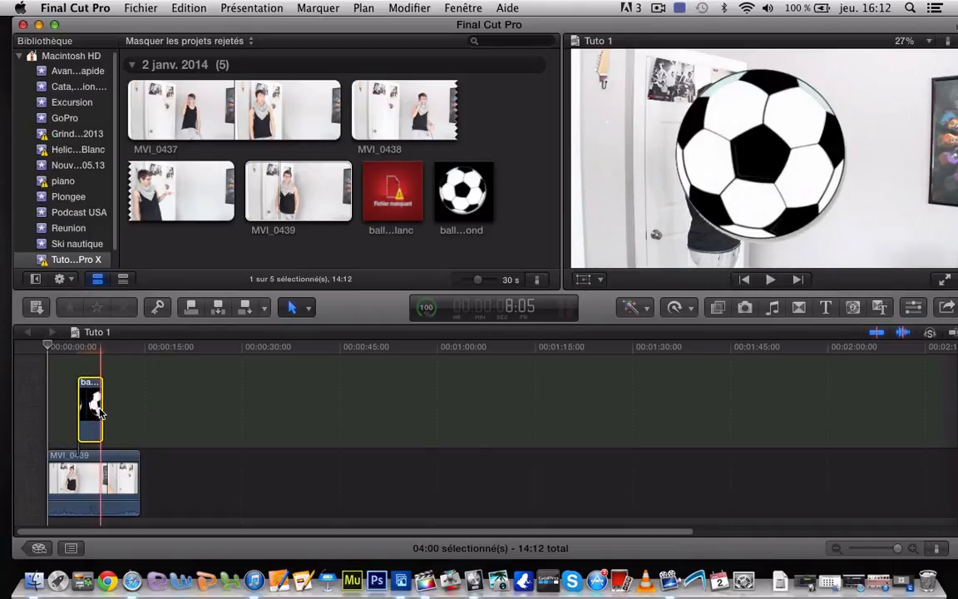
pyautogui.moveTo(101, 412)
pyautogui.mouseDown()
pyautogui.moveTo(250, 412)
pyautogui.moveTo(89, 420)
pyautogui.moveTo(107, 420)
pyautogui.mouseUp()
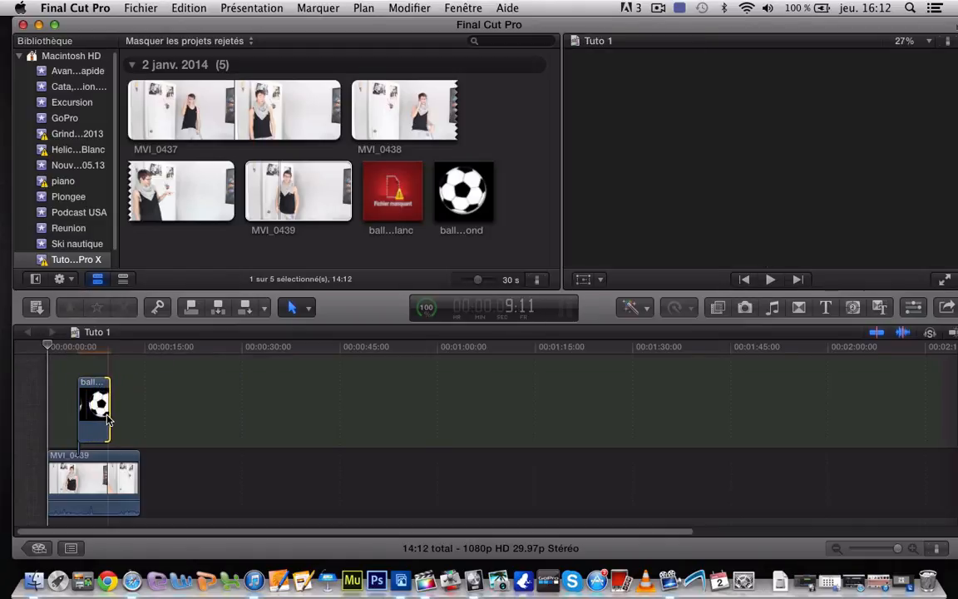
# Transform the ball clip, scaling it down to roughly half size and positioning it just above the man's outstretched hands
pyautogui.click(89, 412)
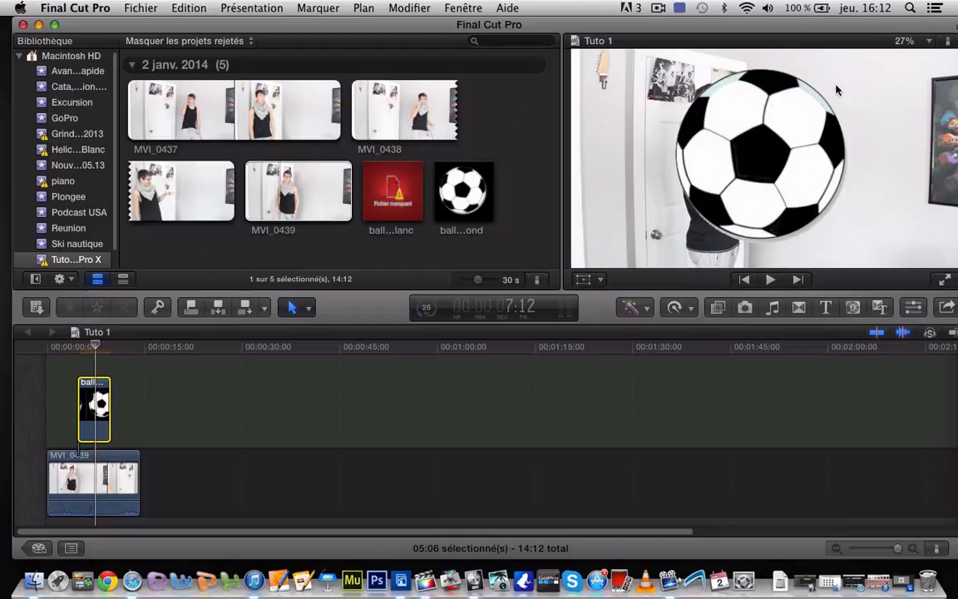
pyautogui.click(601, 281)
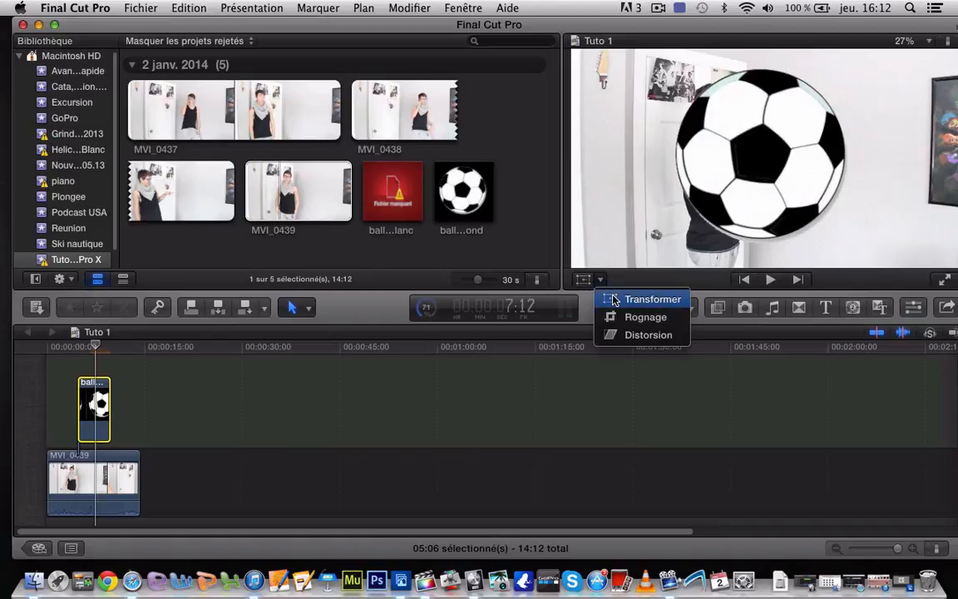
pyautogui.click(613, 300)
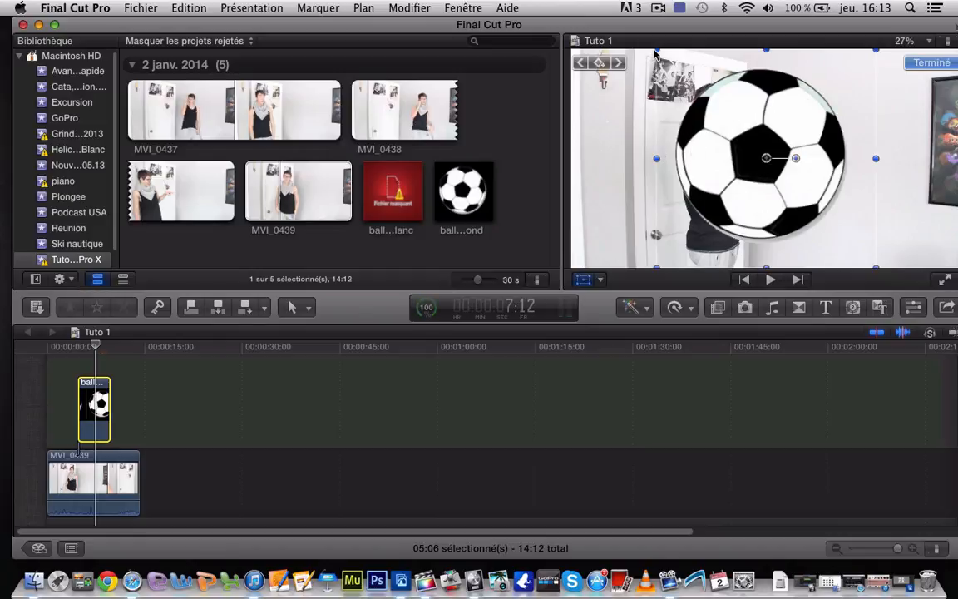
pyautogui.moveTo(656, 53); pyautogui.dragTo(716, 121)
pyautogui.moveTo(747, 152); pyautogui.dragTo(762, 139)
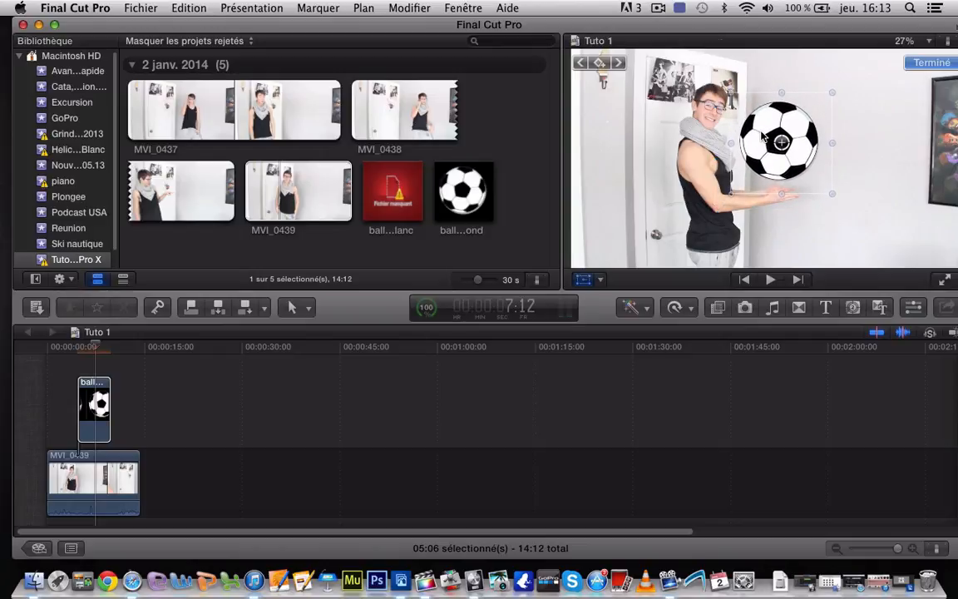
# Finish the ball's transform and play the Tuto 1 timeline from the start to preview the superimposed ball
pyautogui.click(931, 64)
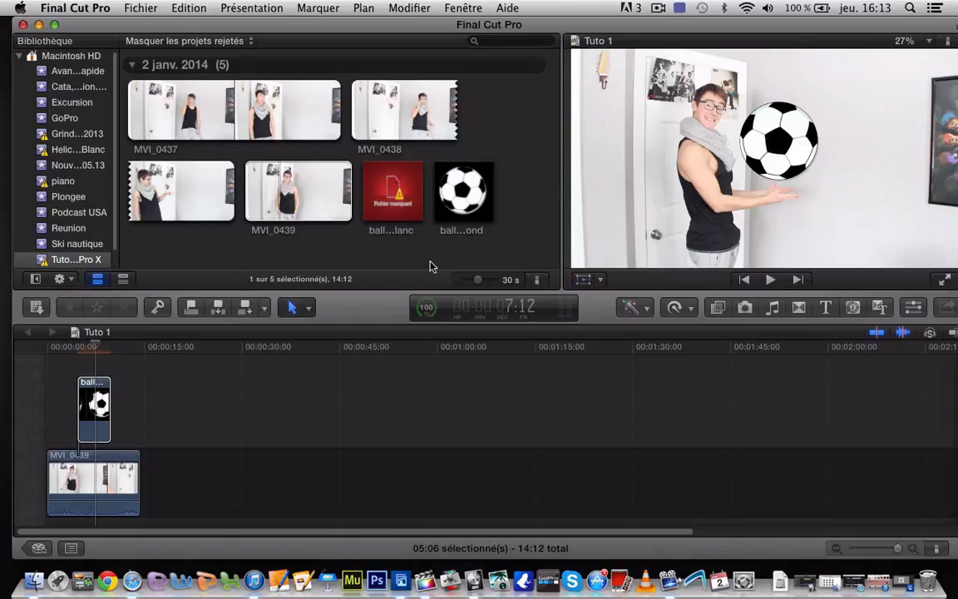
pyautogui.click(46, 353)
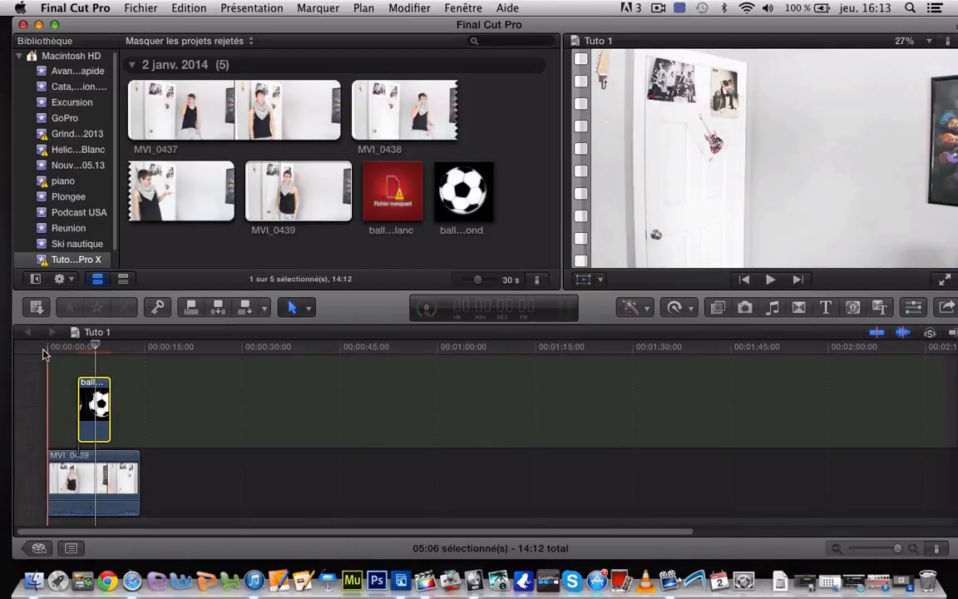
pyautogui.press('space')
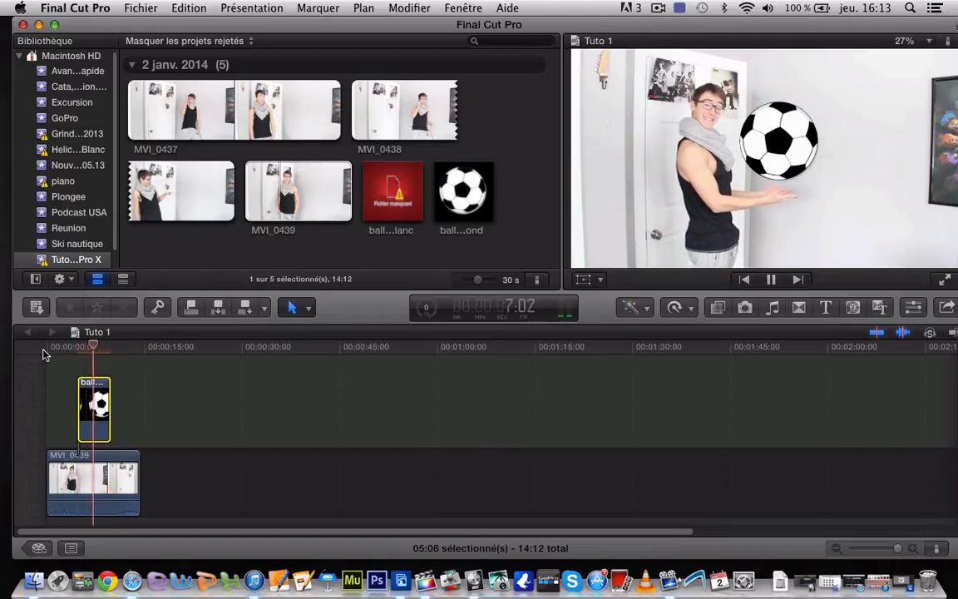
pyautogui.press('space')
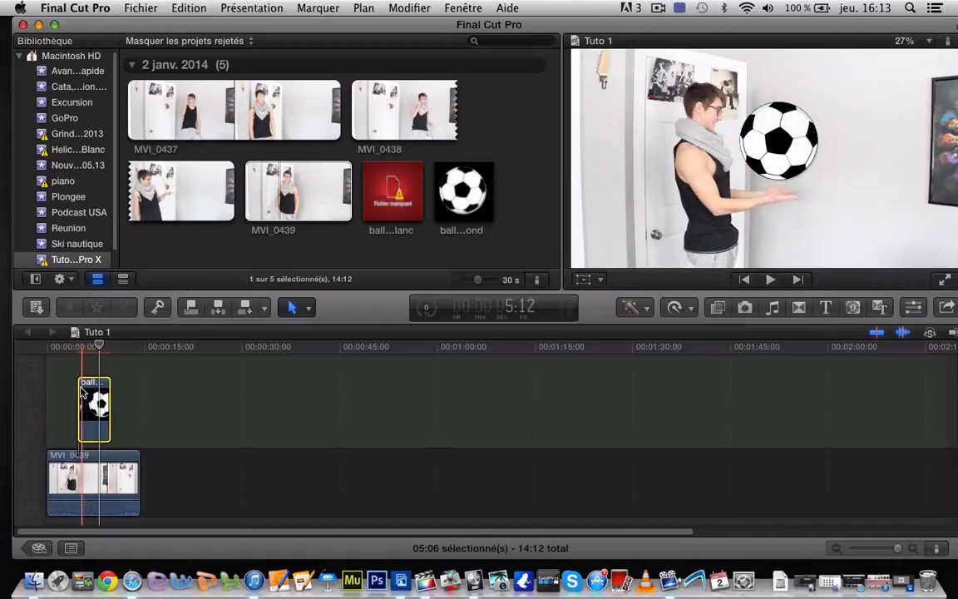
# Shift the connected ball clip slightly later above MVI_0439, to start at about 5.5 seconds, and play back the timing
pyautogui.moveTo(98, 408); pyautogui.dragTo(105, 407)
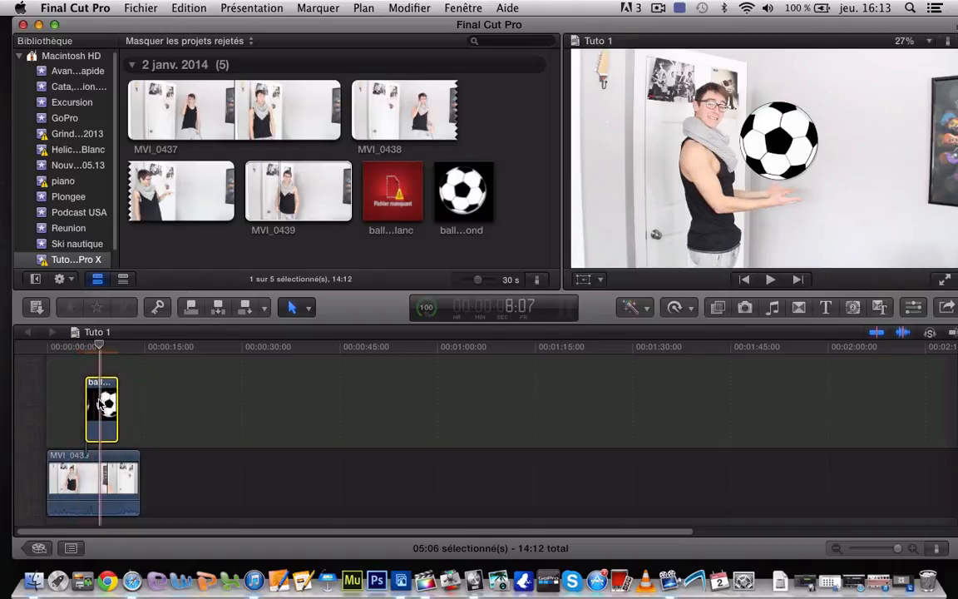
pyautogui.press('space')
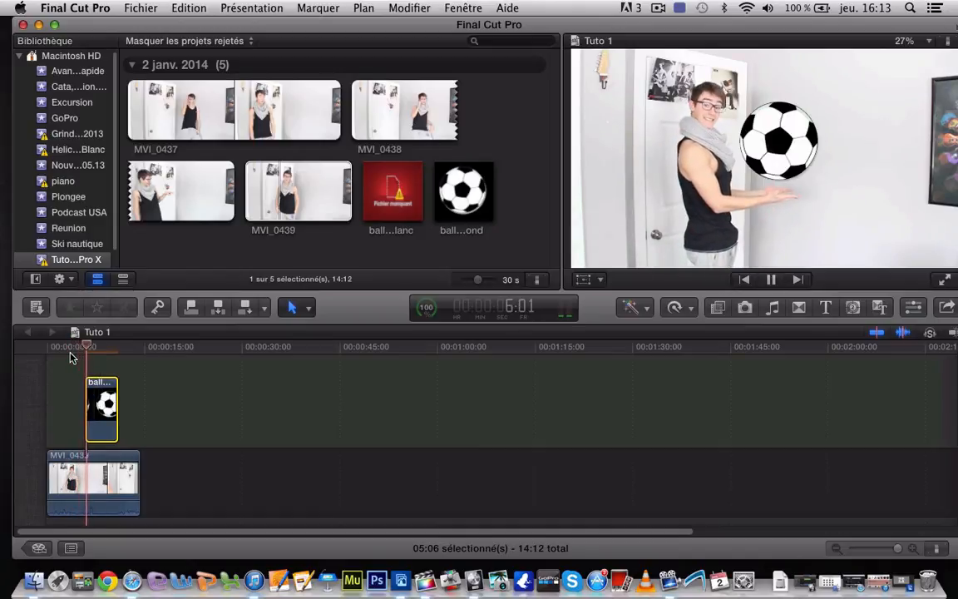
pyautogui.moveTo(100, 392); pyautogui.dragTo(97, 392)
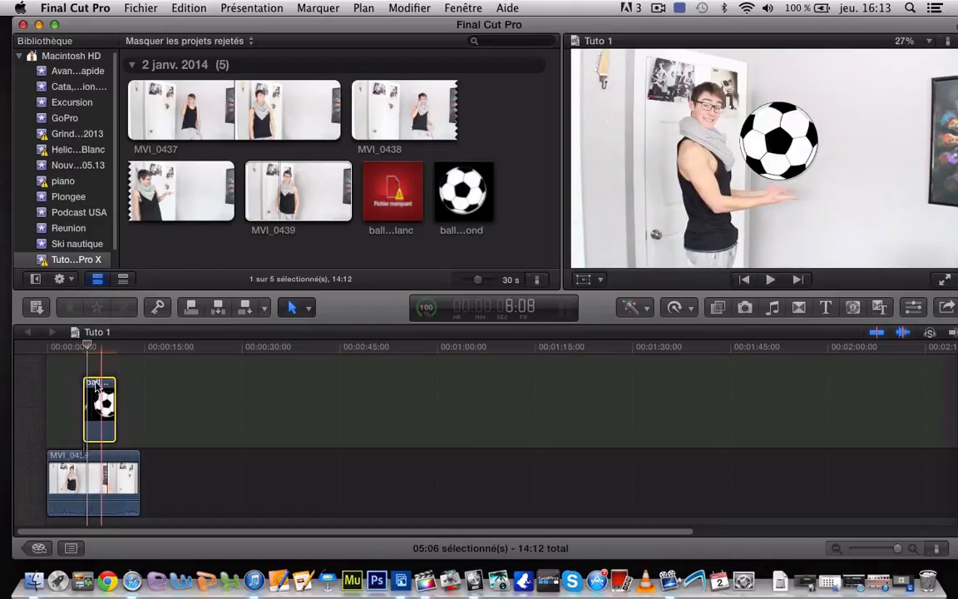
pyautogui.press('space')
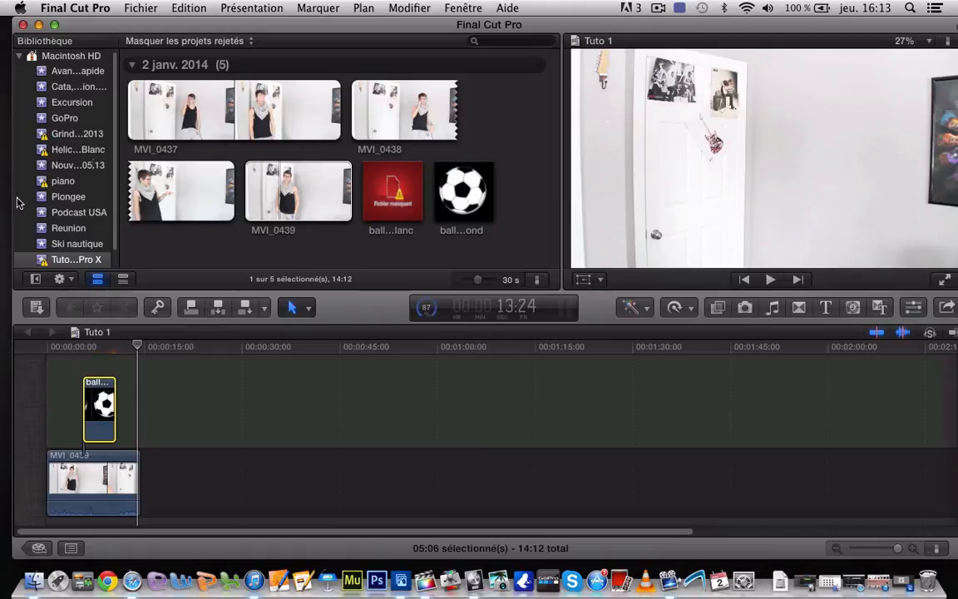
pyautogui.click(165, 63)
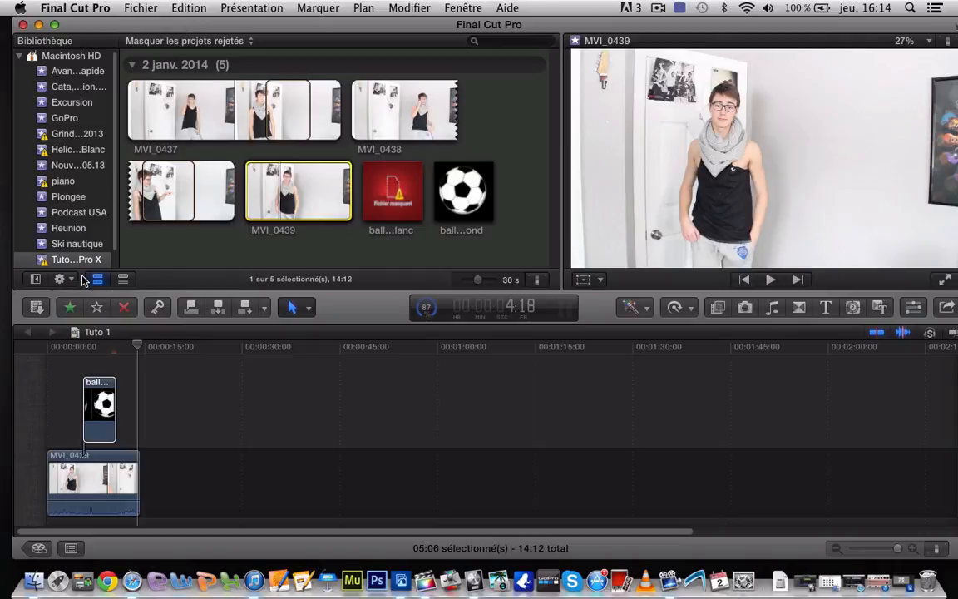
pyautogui.click(56, 347)
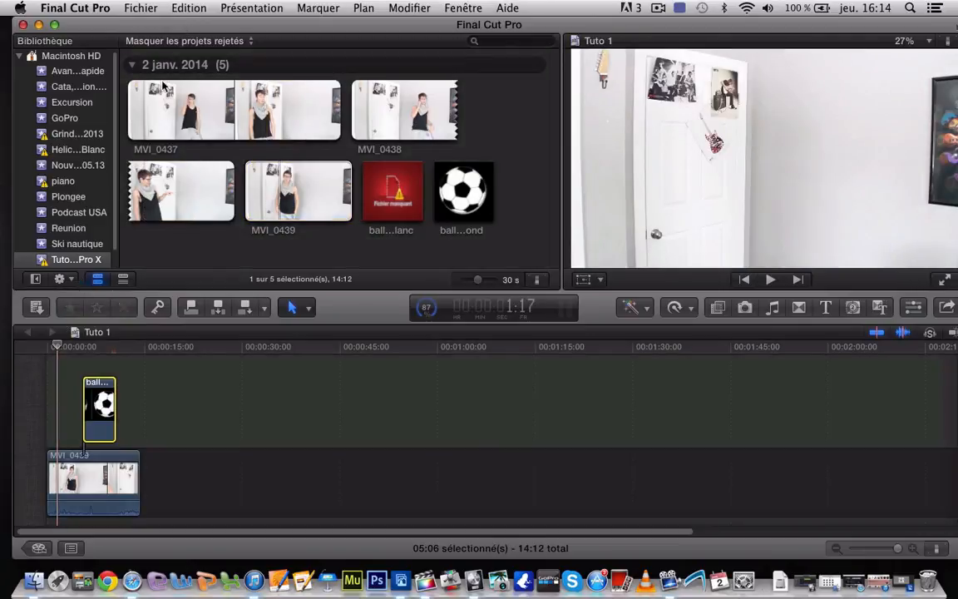
pyautogui.click(164, 80)
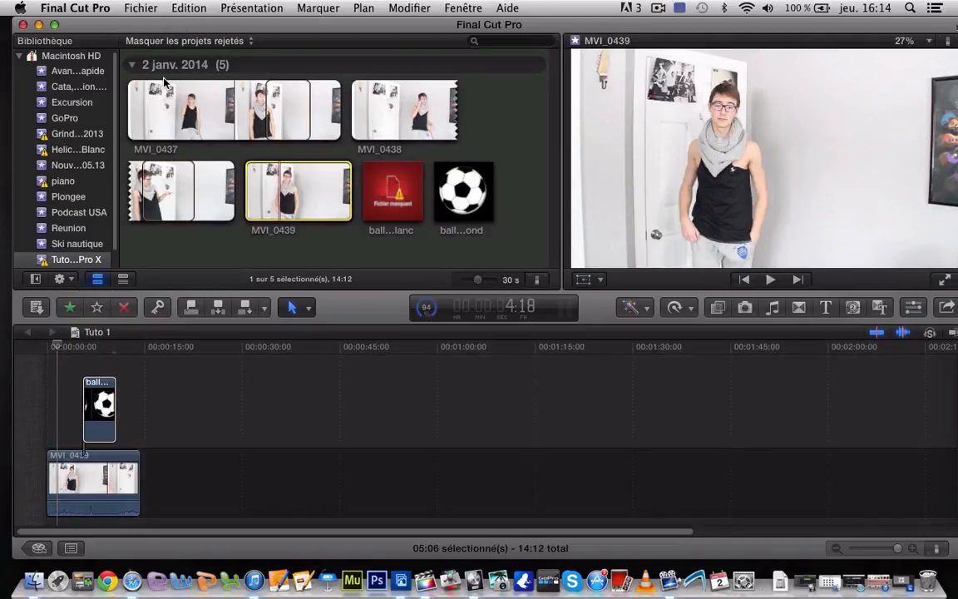